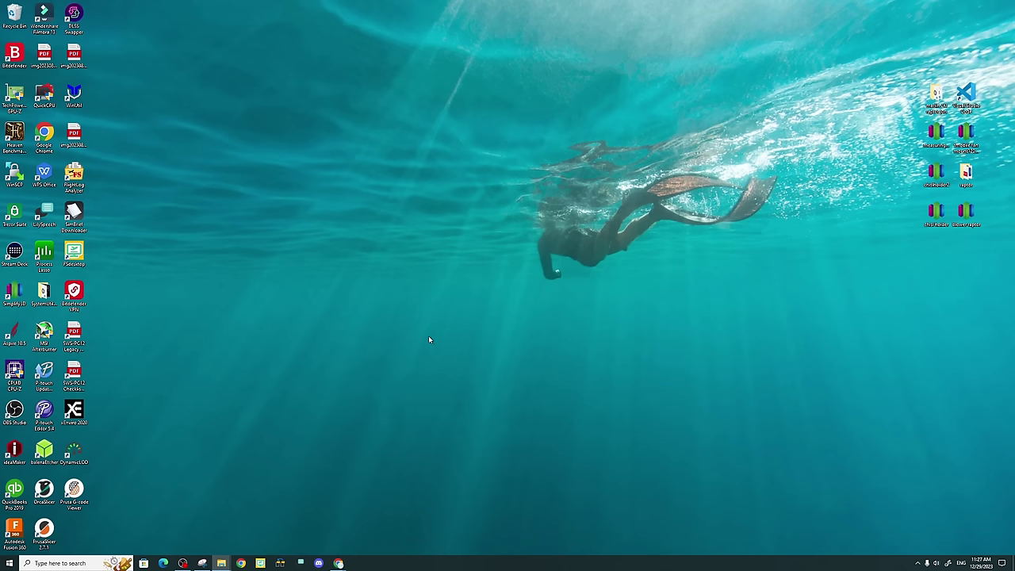
# Open a new Explorer window and browse to C:\Users\<your user>\AppData\Local\NVIDIA
pyautogui.rightClick(225, 565)
pyautogui.click(208, 520)
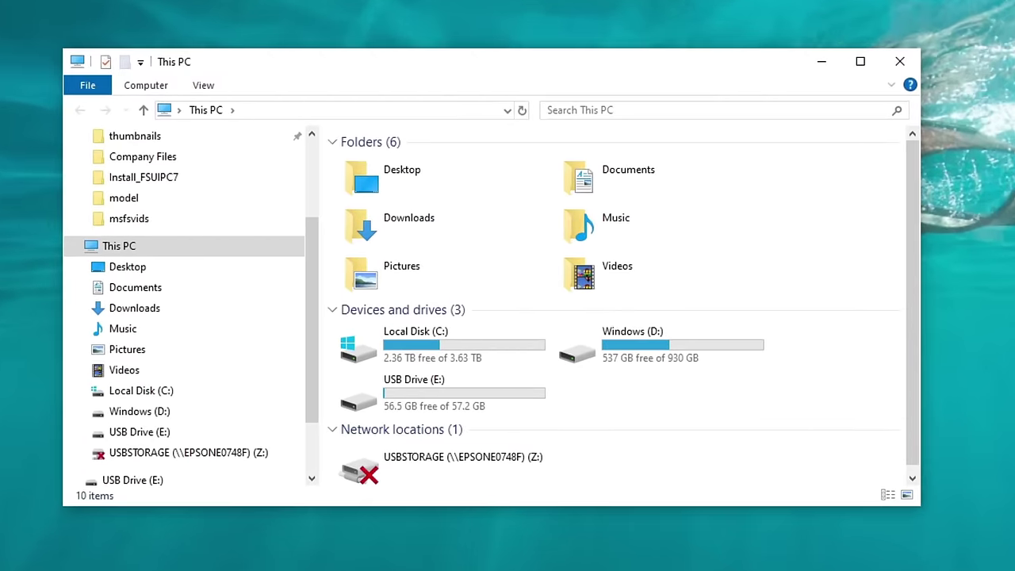
pyautogui.click(174, 394)
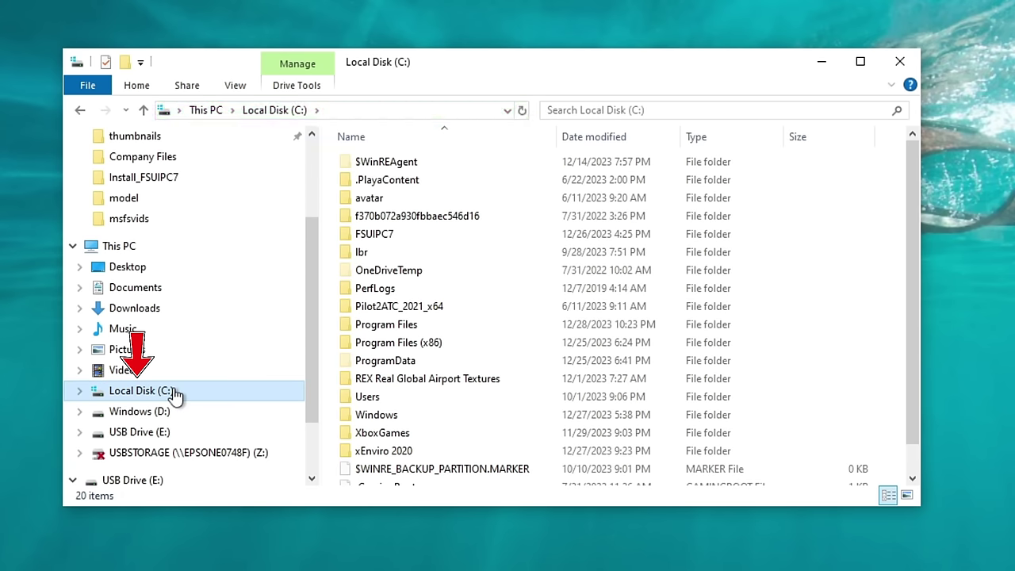
pyautogui.doubleClick(373, 399)
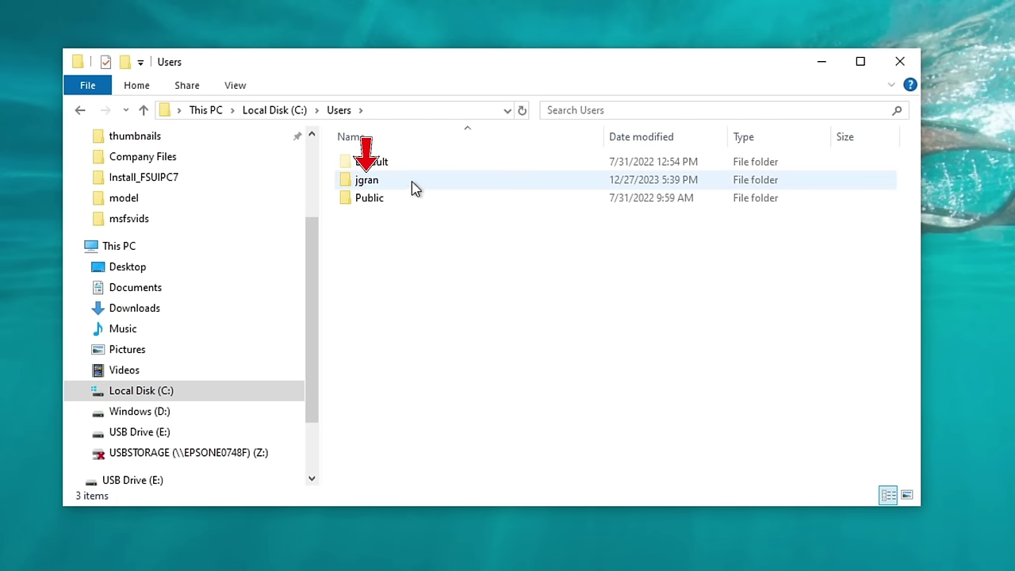
pyautogui.doubleClick(411, 181)
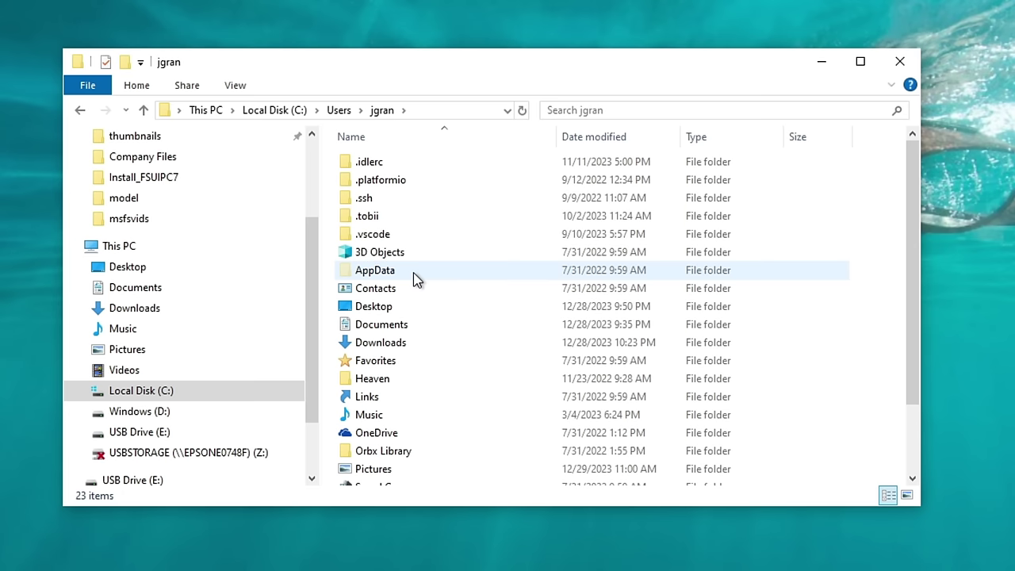
pyautogui.doubleClick(413, 279)
pyautogui.doubleClick(412, 199)
pyautogui.scroll(-15, 419, 208)
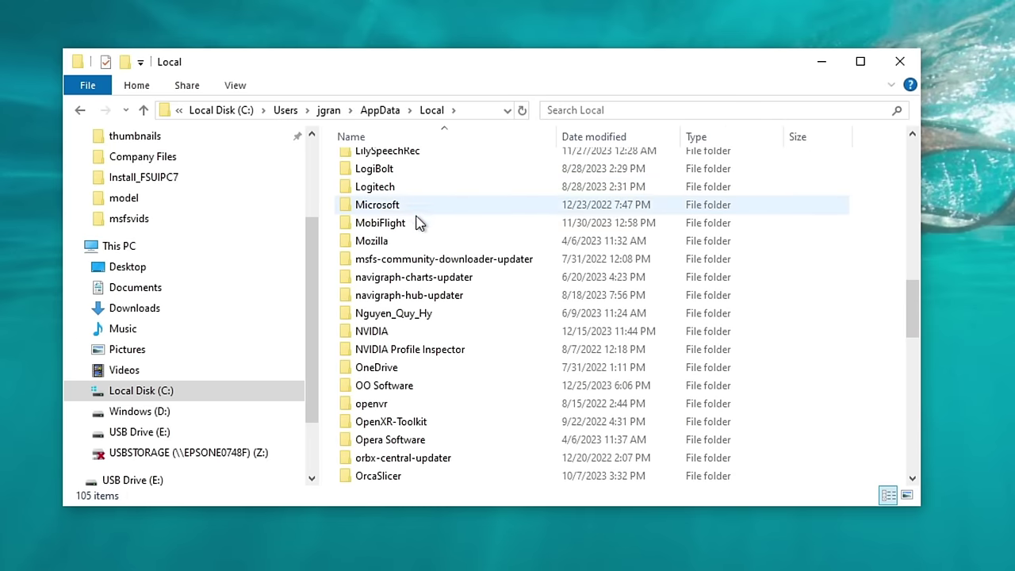
pyautogui.doubleClick(392, 337)
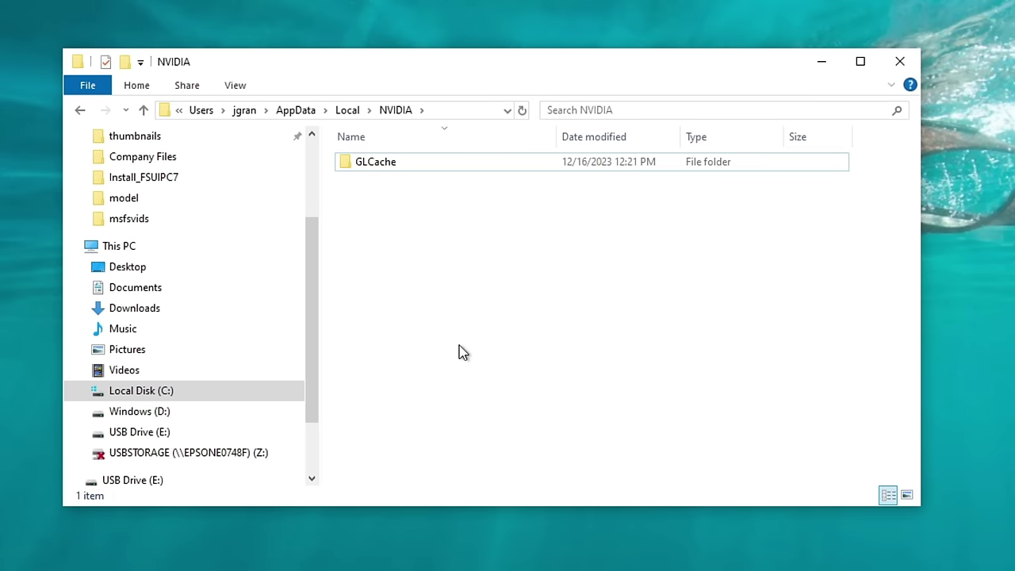
# Delete the GLCache folder from the NVIDIA folder
pyautogui.click(448, 162)
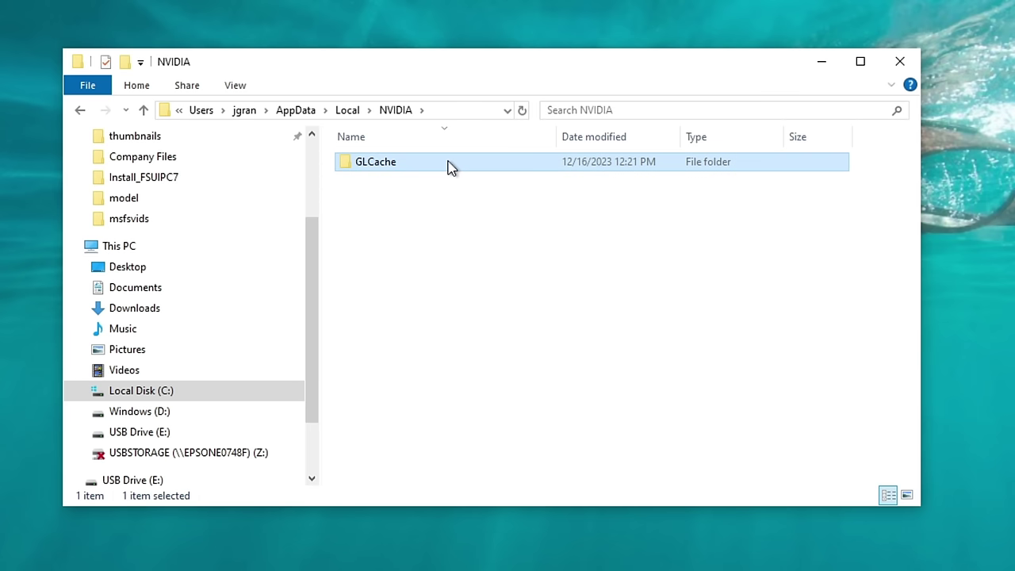
pyautogui.press('Delete')
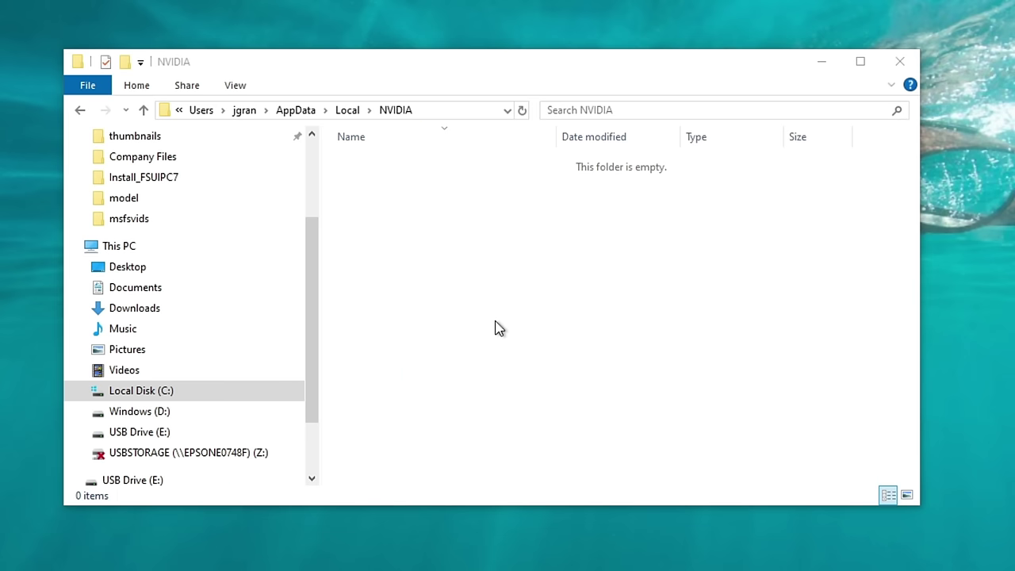
pyautogui.click(414, 247)
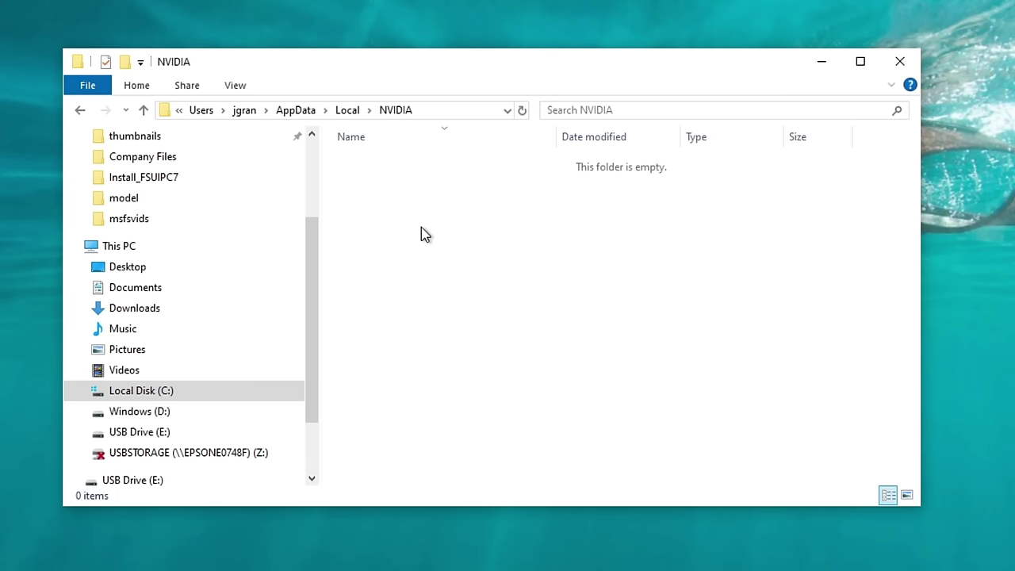
# Browse from AppData to LocalLow\NVIDIA\PerDriverVersion
pyautogui.click(291, 111)
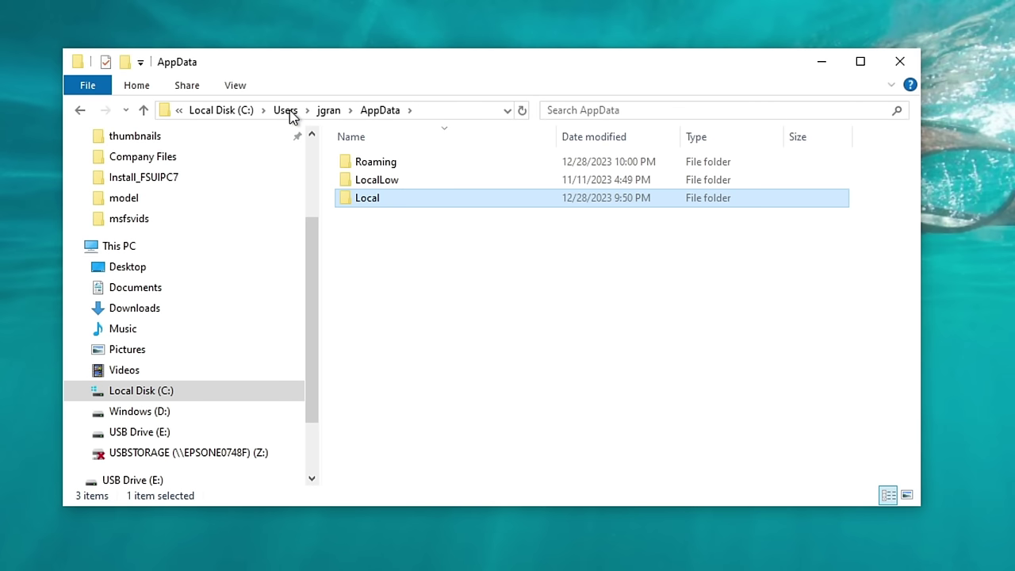
pyautogui.doubleClick(421, 179)
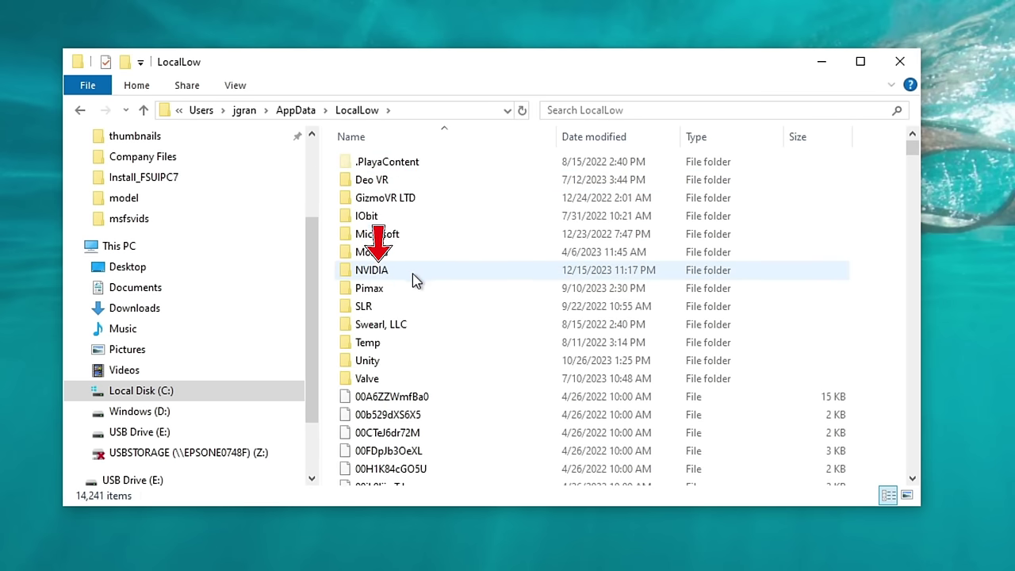
pyautogui.doubleClick(387, 275)
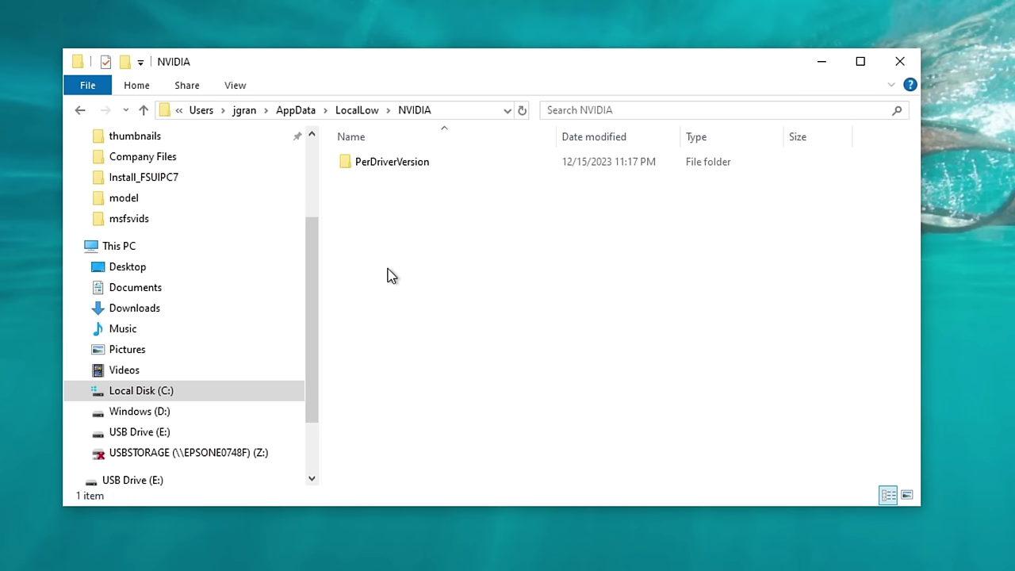
pyautogui.doubleClick(409, 167)
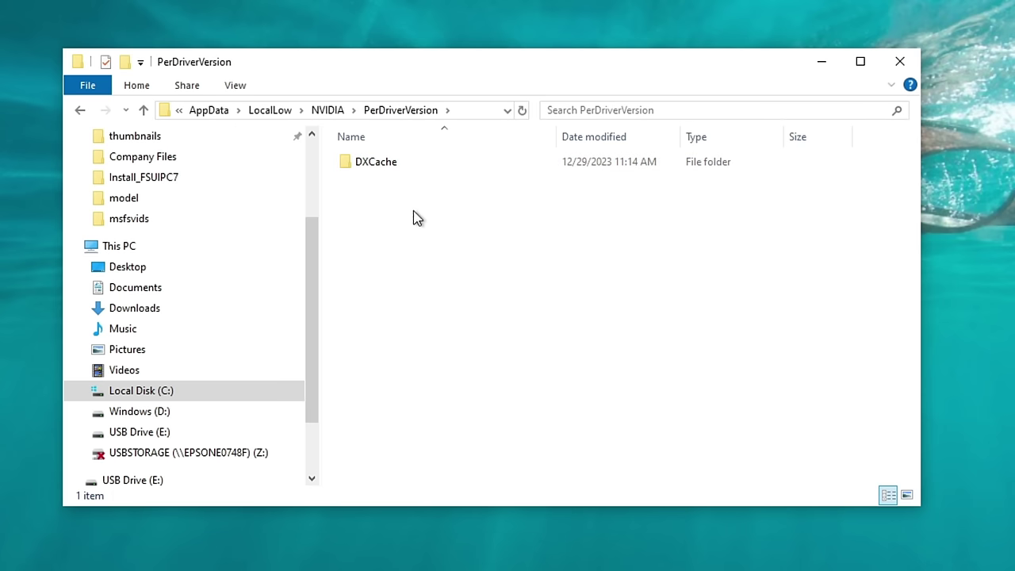
# Try deleting DXCache, cancel the Folder In Use warning, and open DXCache instead
pyautogui.click(398, 169)
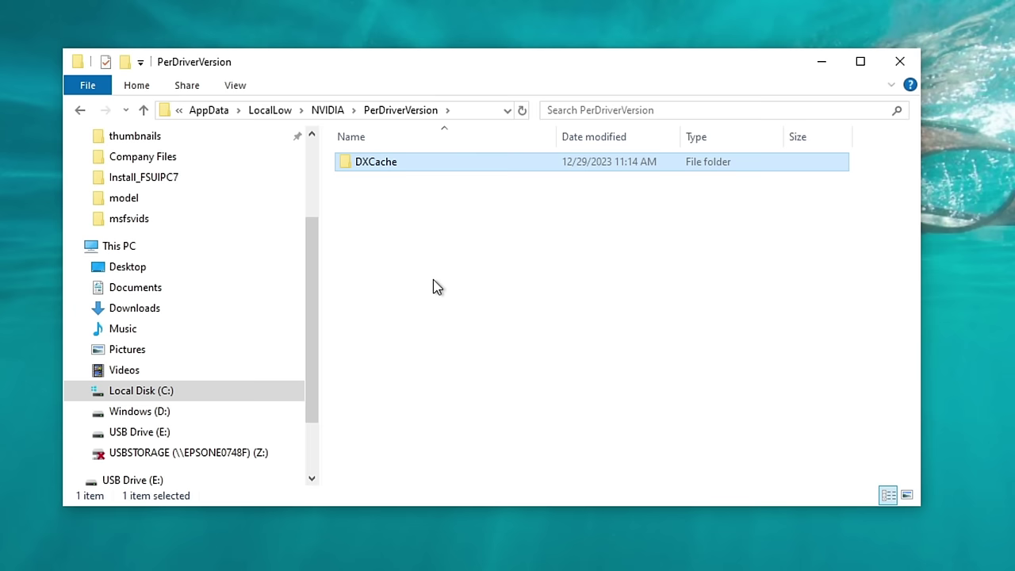
pyautogui.press('Delete')
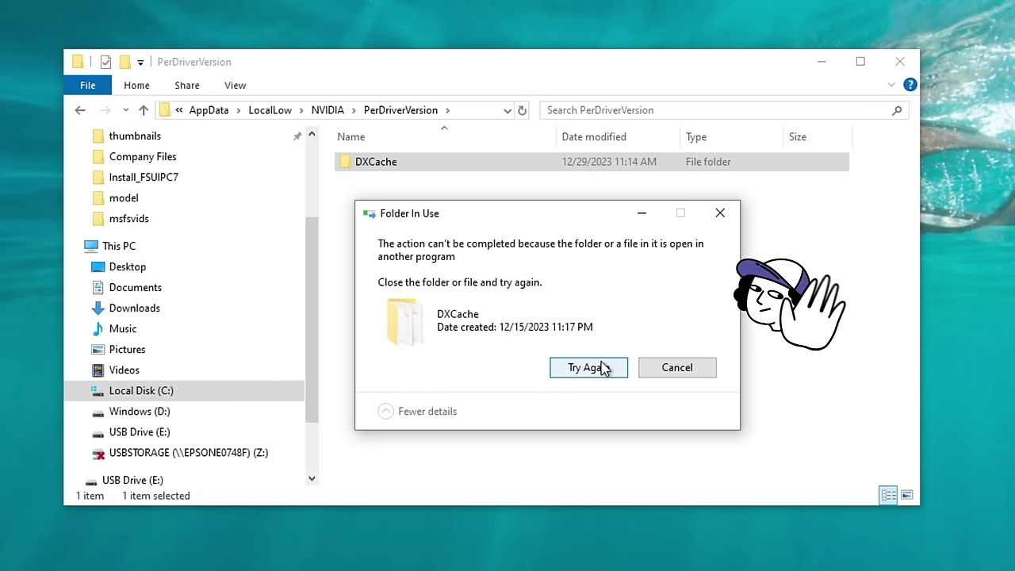
pyautogui.click(669, 373)
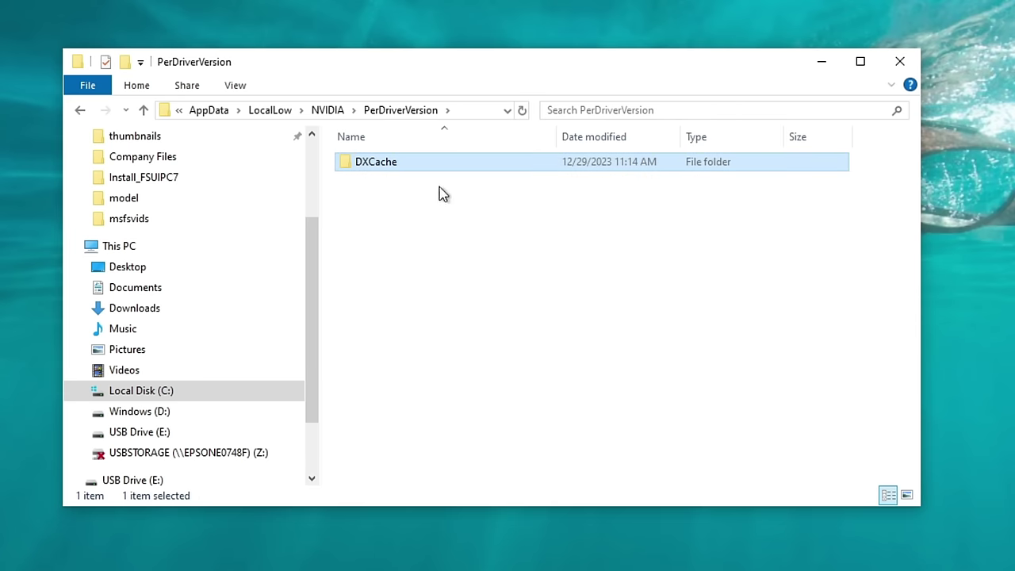
pyautogui.doubleClick(439, 166)
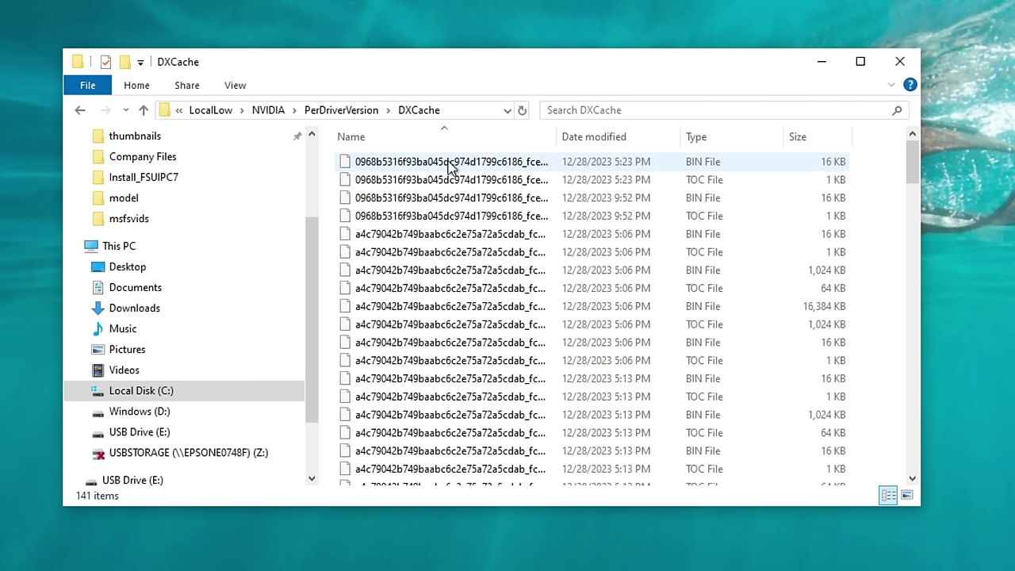
# Delete all 141 DXCache files, skipping every file still in use
pyautogui.click(451, 161)
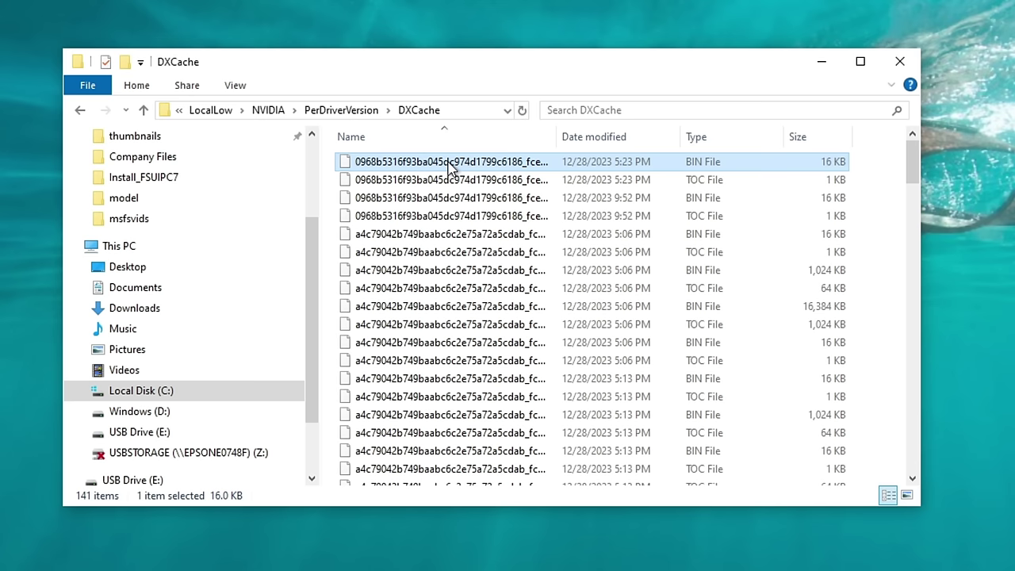
pyautogui.hotkey('shift', 'End')
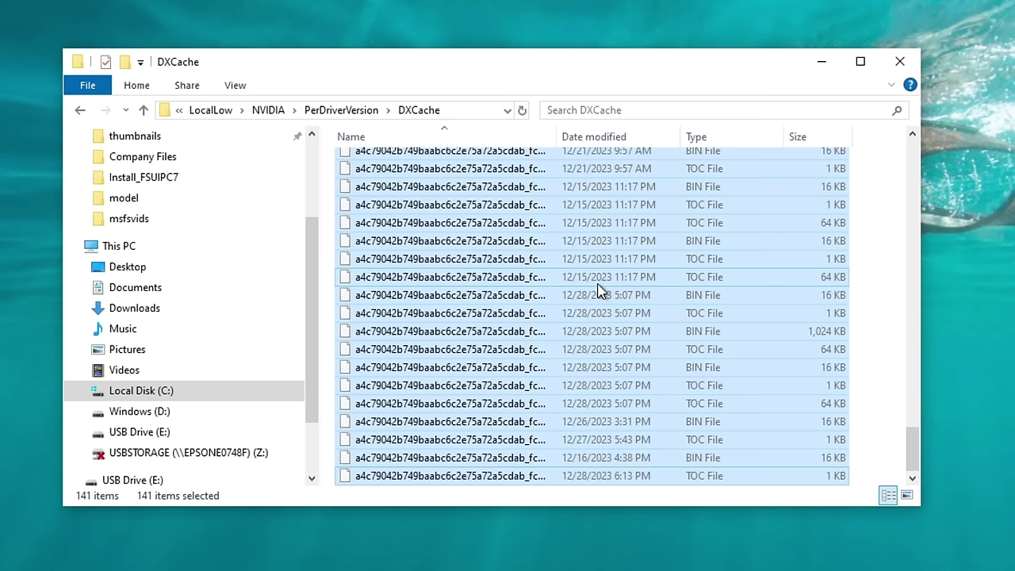
pyautogui.press('Delete')
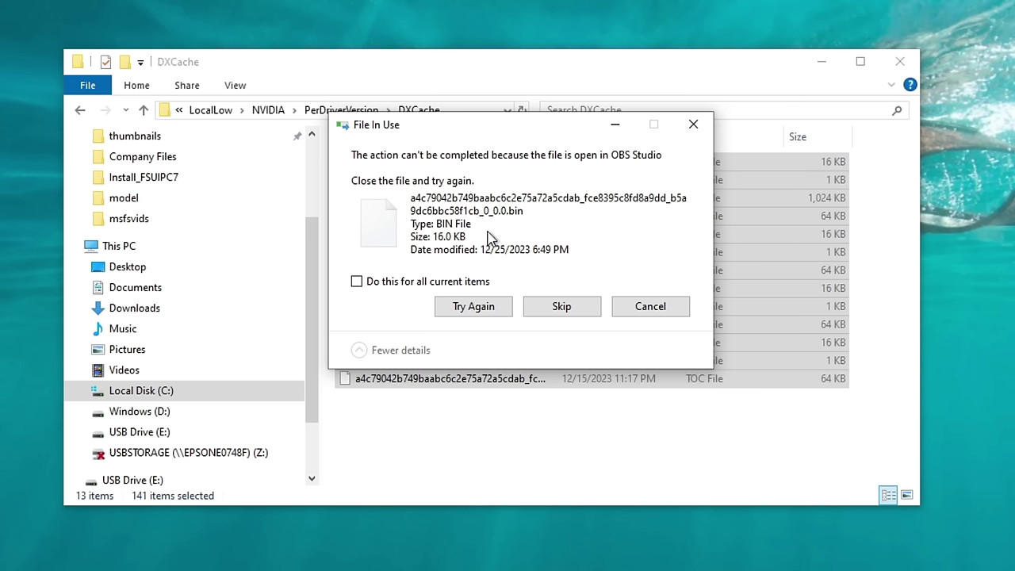
pyautogui.click(358, 282)
pyautogui.click(561, 306)
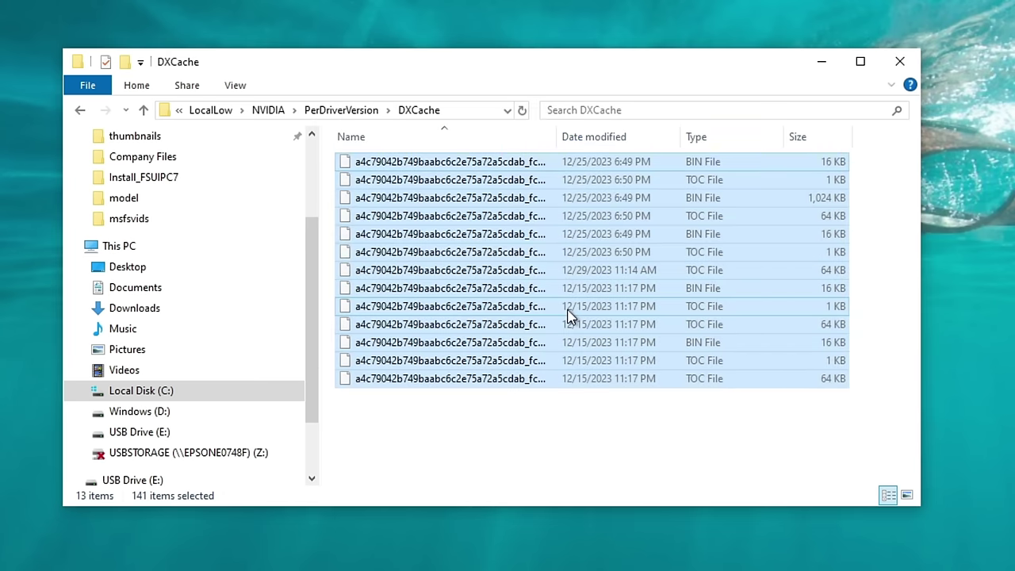
pyautogui.click(691, 435)
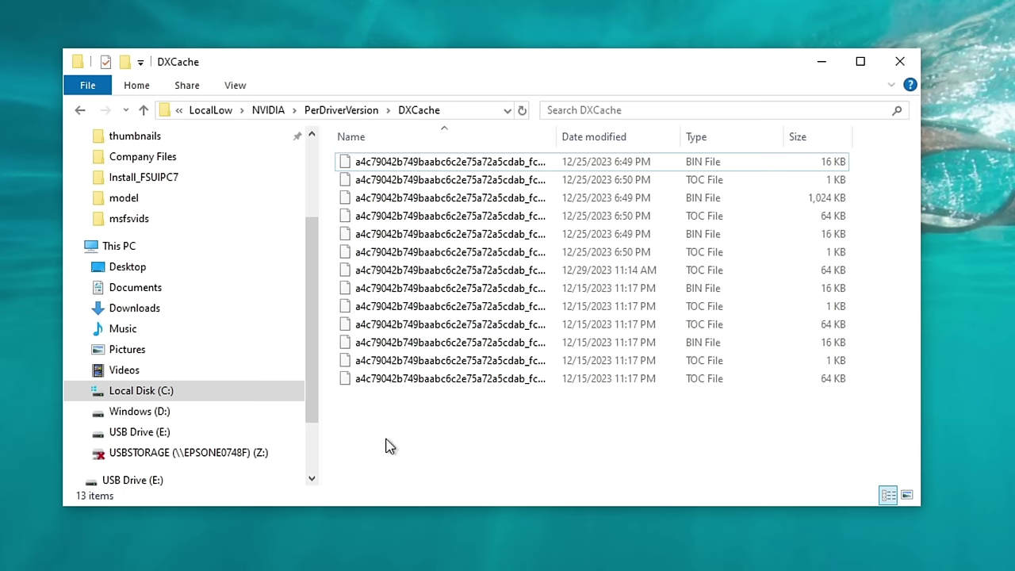
# Run Disk Cleanup from drive C: Properties, unchecking Recycle Bin and Windows error reports
pyautogui.click(236, 392)
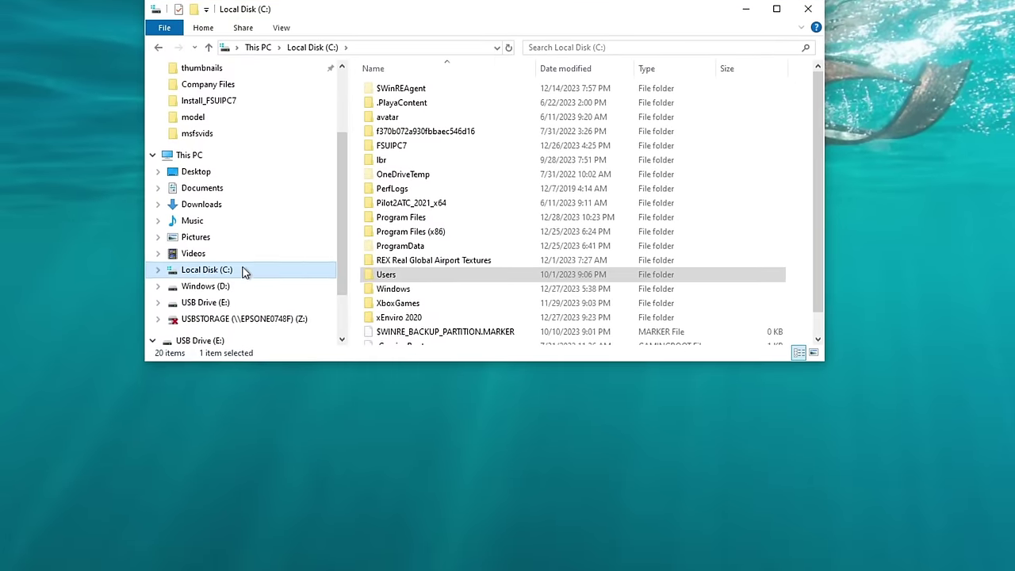
pyautogui.rightClick(189, 391)
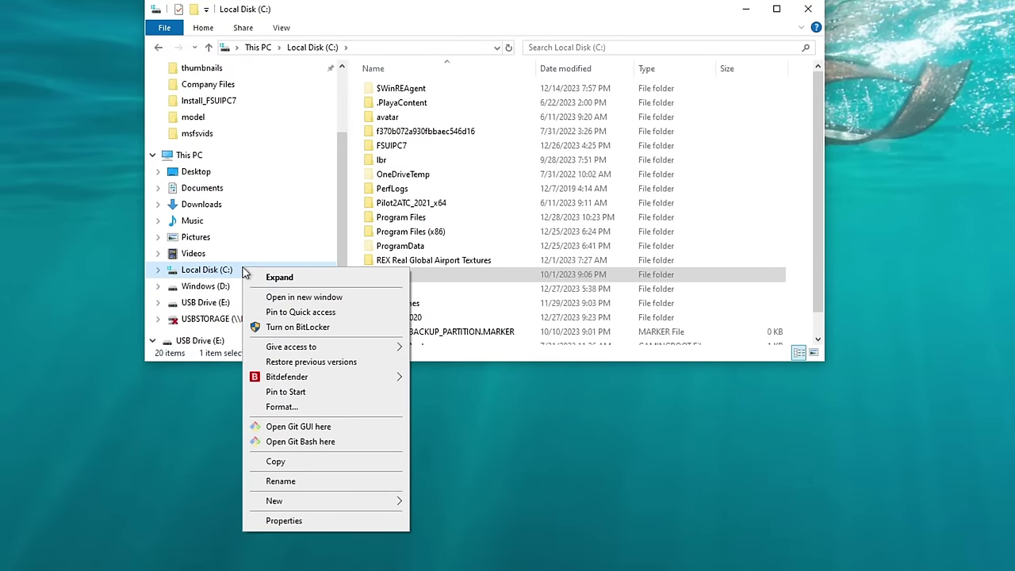
pyautogui.click(301, 522)
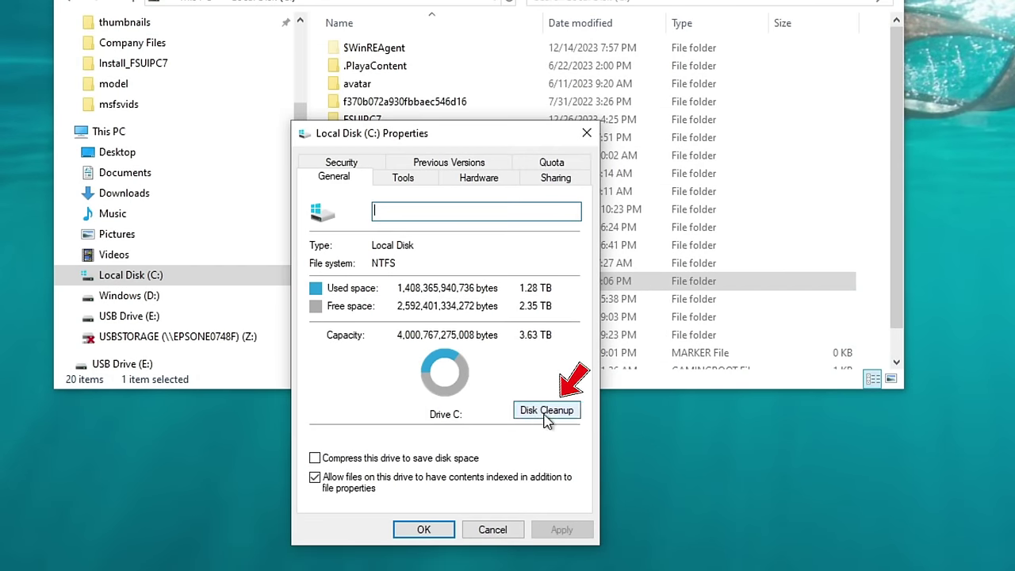
pyautogui.click(546, 410)
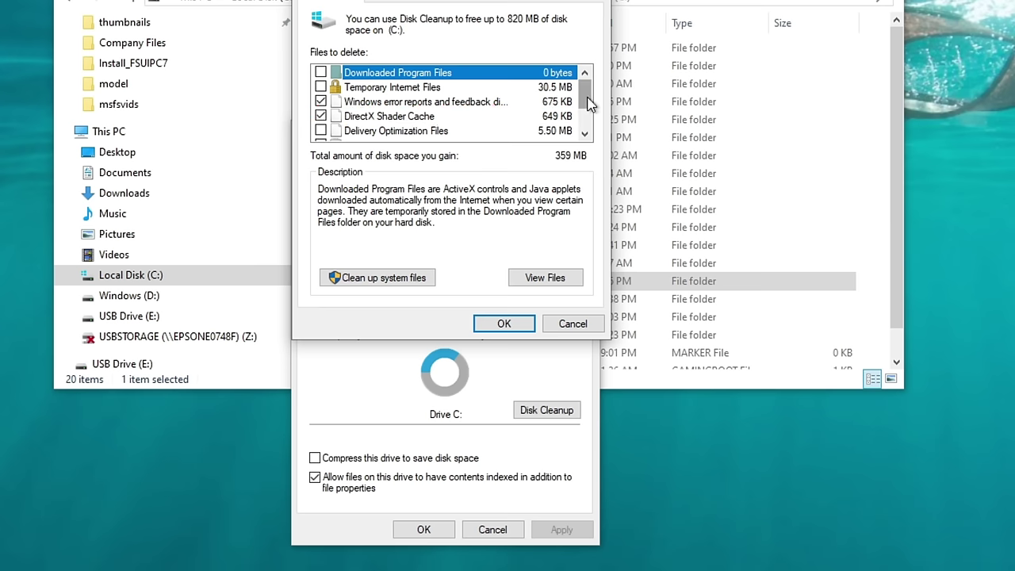
pyautogui.moveTo(590, 101)
pyautogui.mouseDown()
pyautogui.moveTo(584, 127)
pyautogui.moveTo(587, 107)
pyautogui.mouseUp()
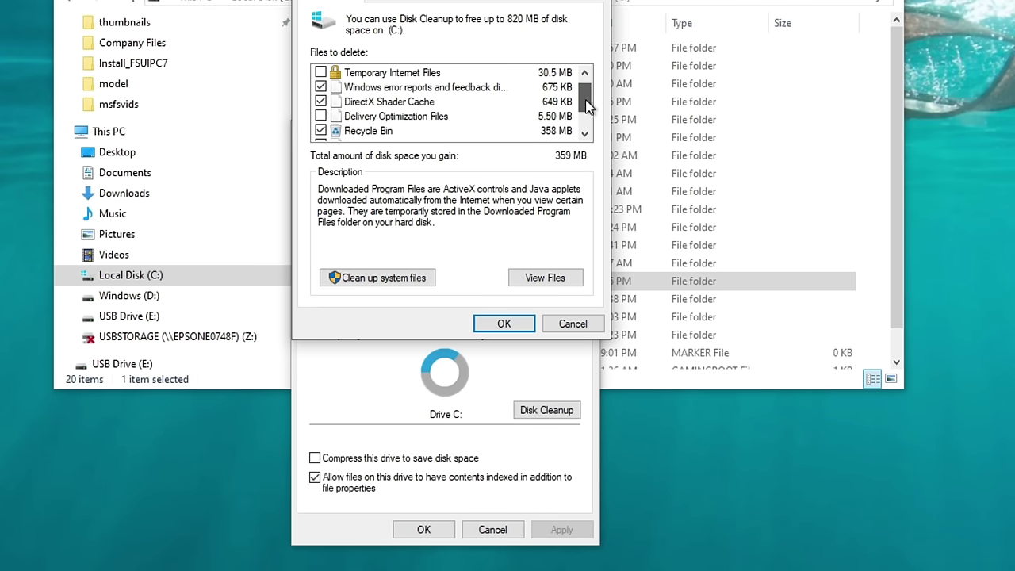
pyautogui.click(321, 130)
pyautogui.click(321, 87)
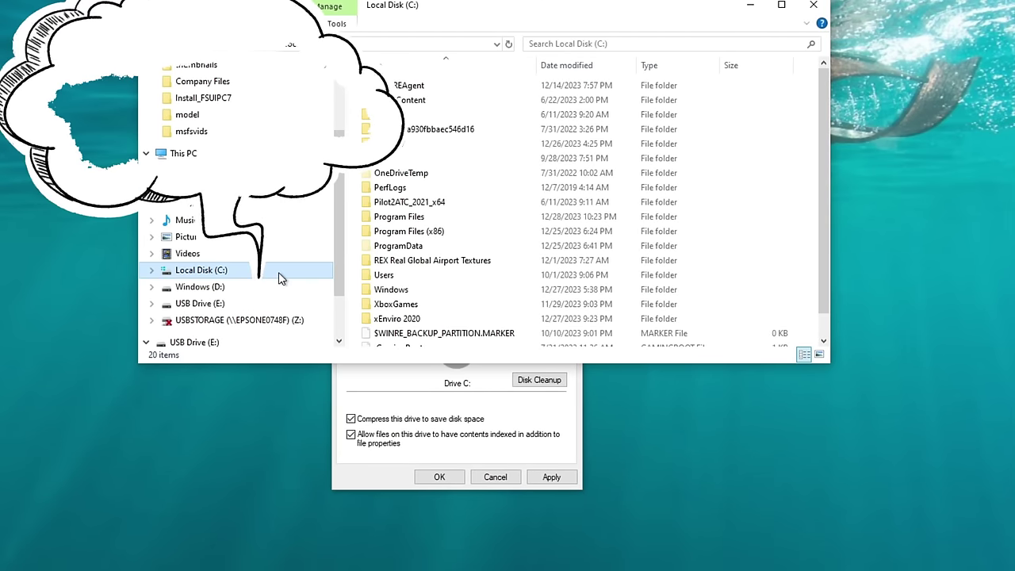
# Reopen drive C: Properties and close it without changes
pyautogui.rightClick(279, 278)
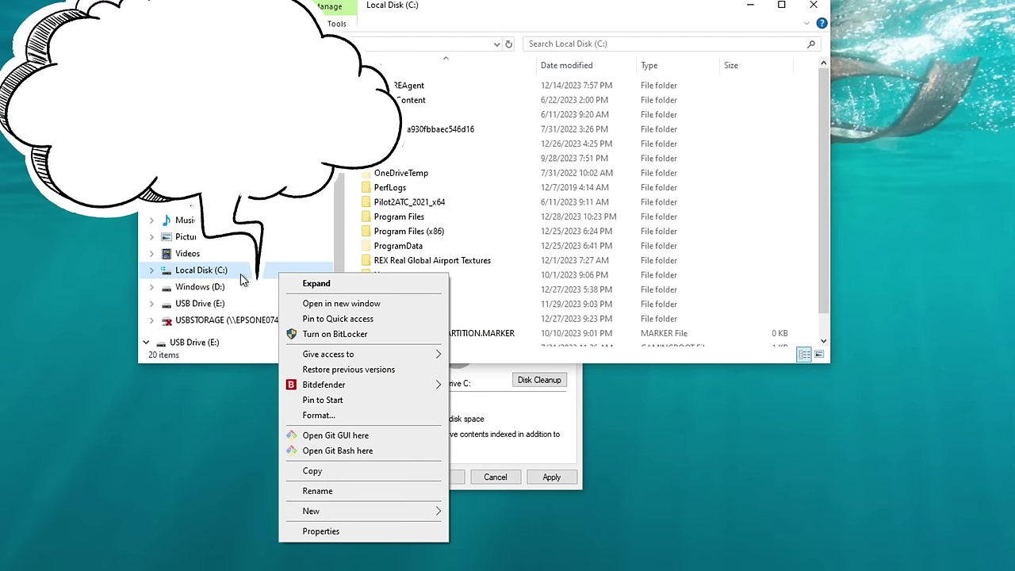
pyautogui.click(301, 531)
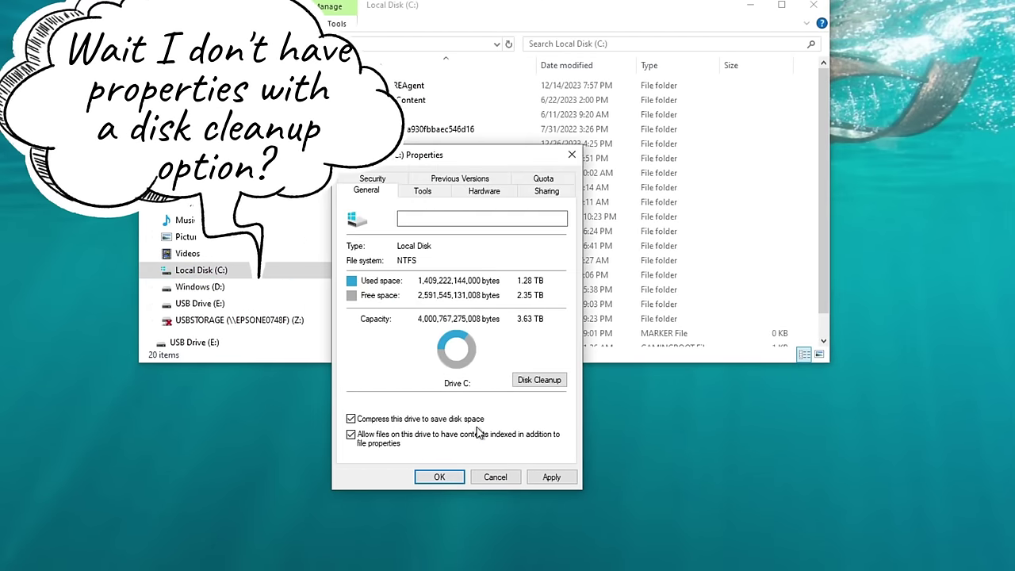
pyautogui.click(565, 378)
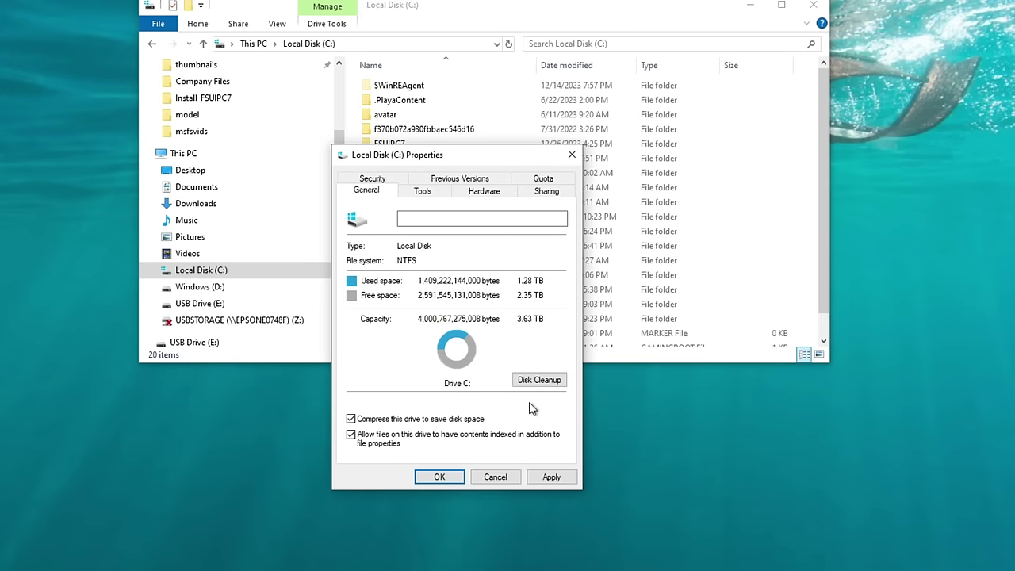
pyautogui.click(498, 478)
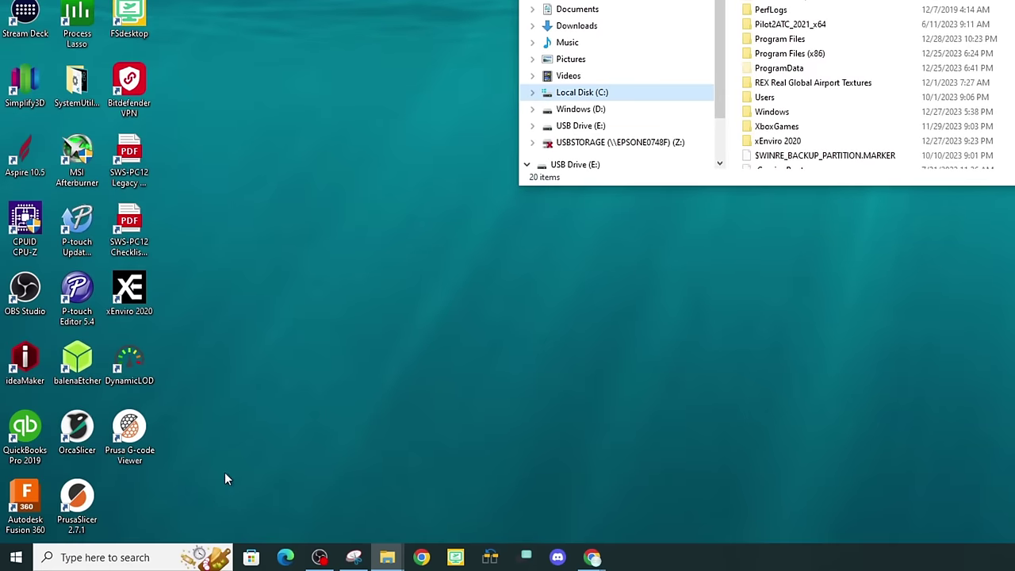
# Launch Disk Cleanup for drive C: and delete files, leaving Windows error reports unchecked
pyautogui.click(139, 555)
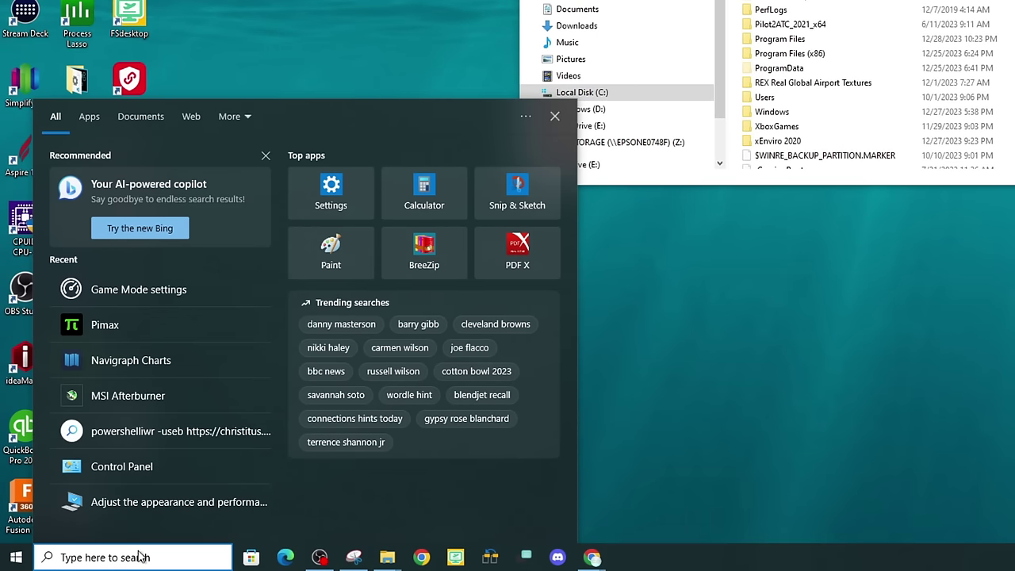
pyautogui.write('disk cleanup')
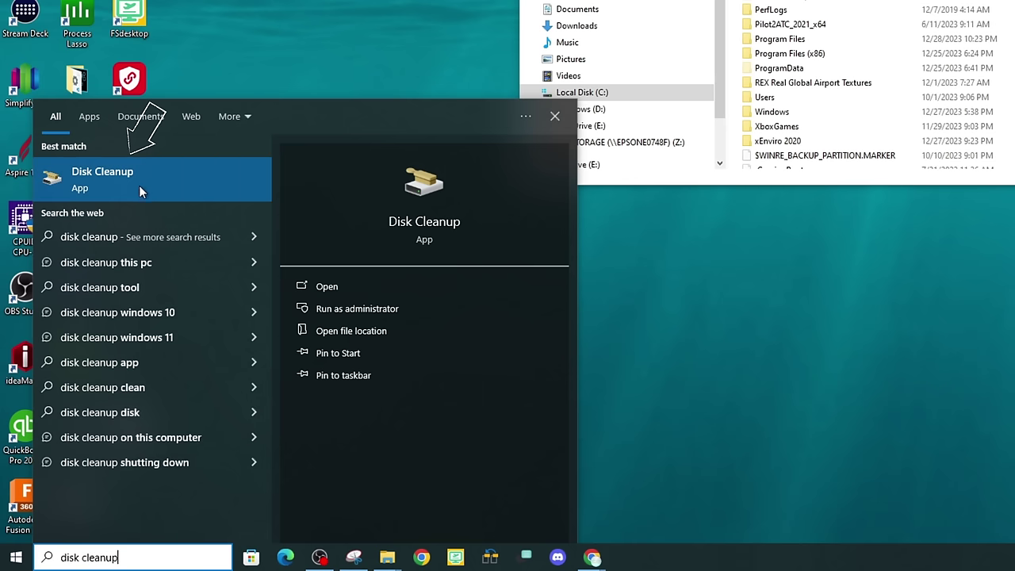
pyautogui.click(139, 185)
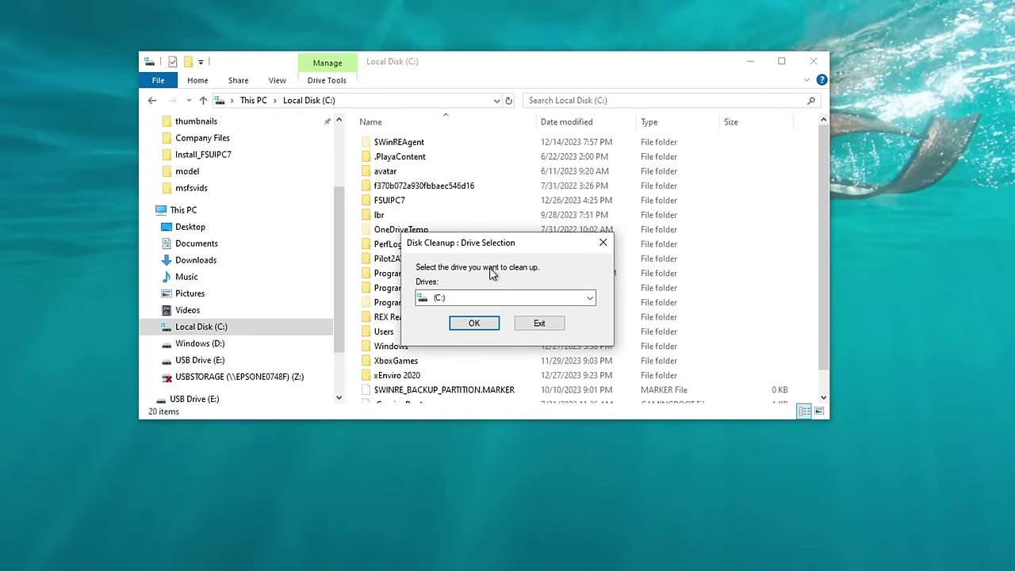
pyautogui.click(481, 324)
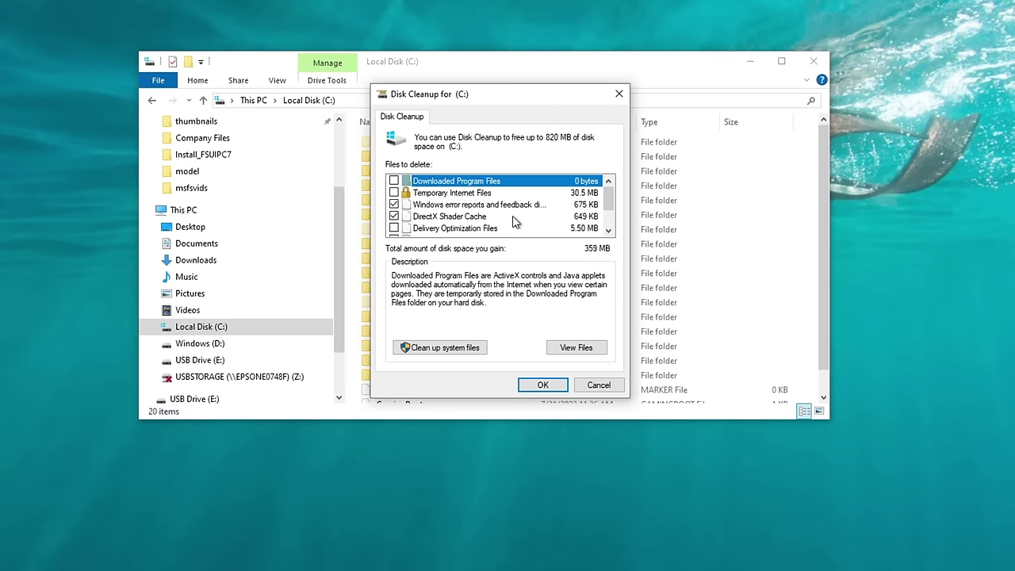
pyautogui.click(394, 204)
pyautogui.click(542, 384)
pyautogui.click(537, 306)
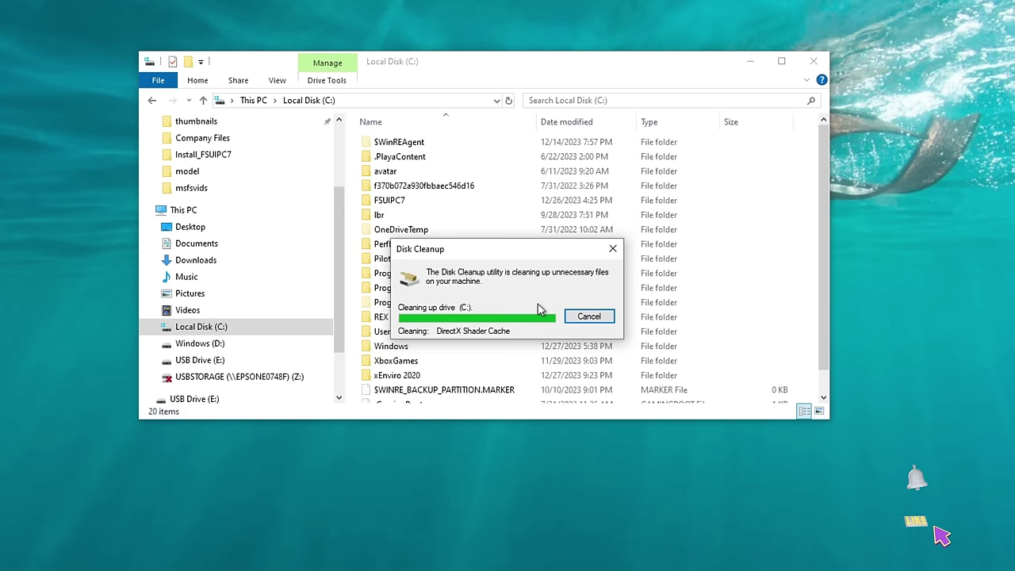